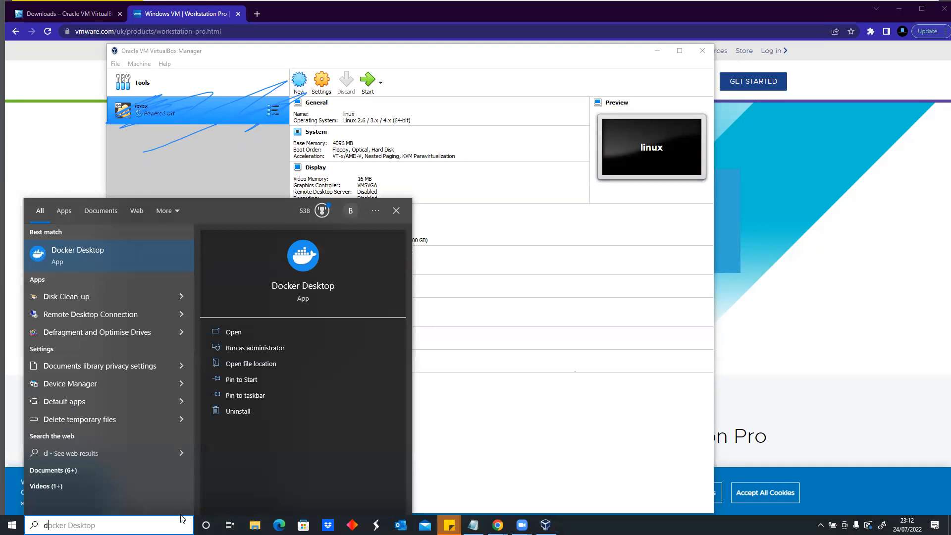
Run dxdiag to check the computer's processor, memory and system details, and close the diagnostic tool
type("xdiag")
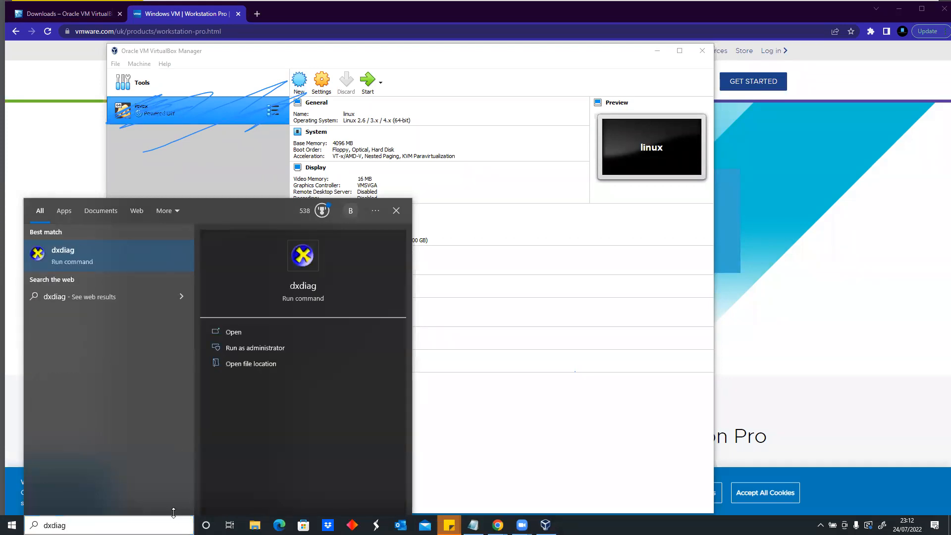
key("Return")
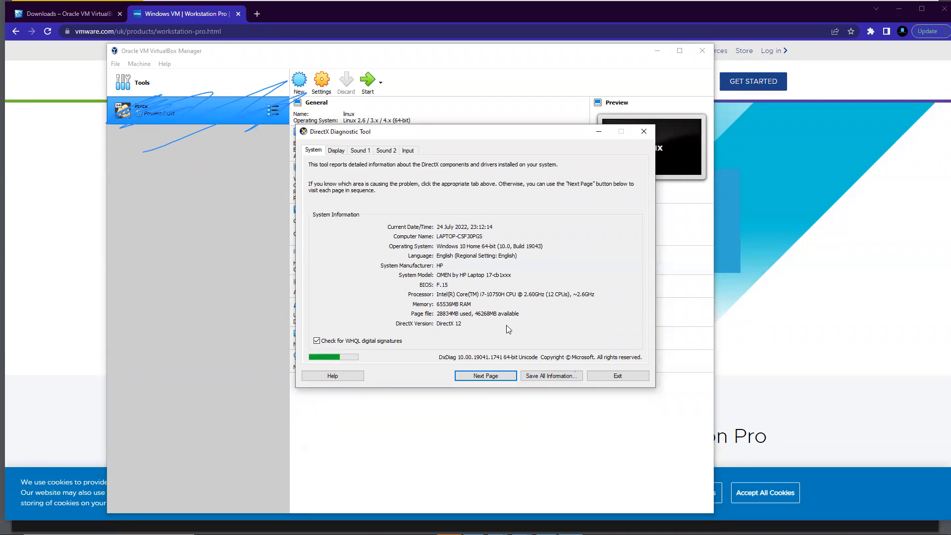
left_click(643, 131)
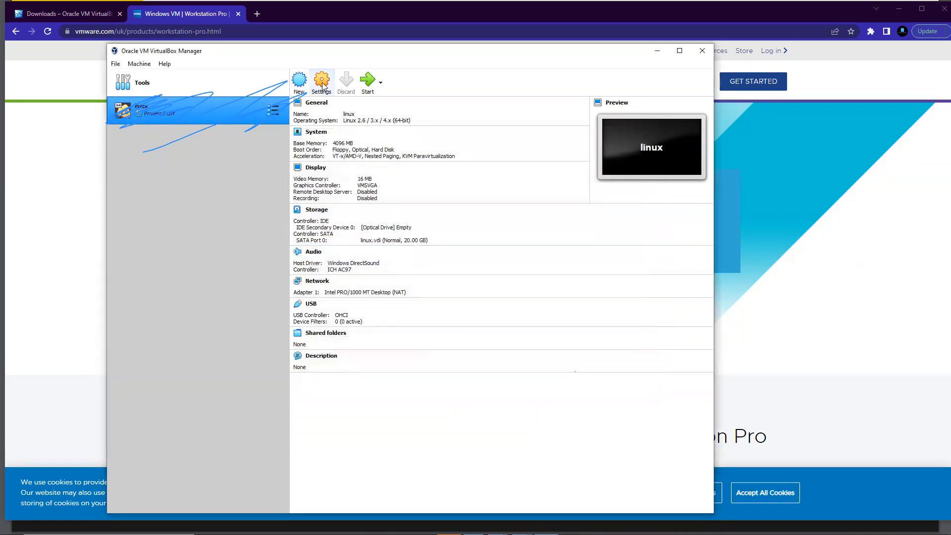
Start a new virtual machine named Linux-try, and widen and reposition the creation dialog
left_click(300, 81)
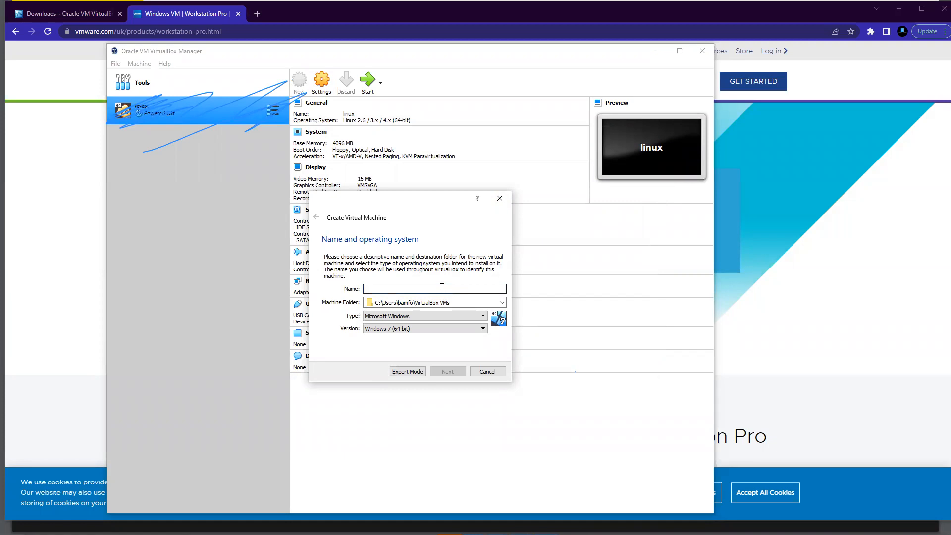
type("Linux-try")
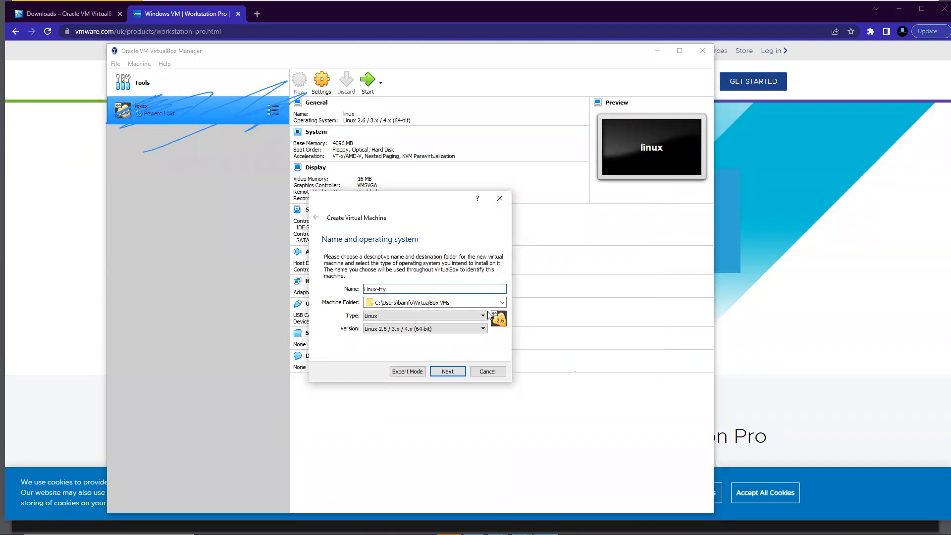
left_click_drag(439, 202, 460, 176)
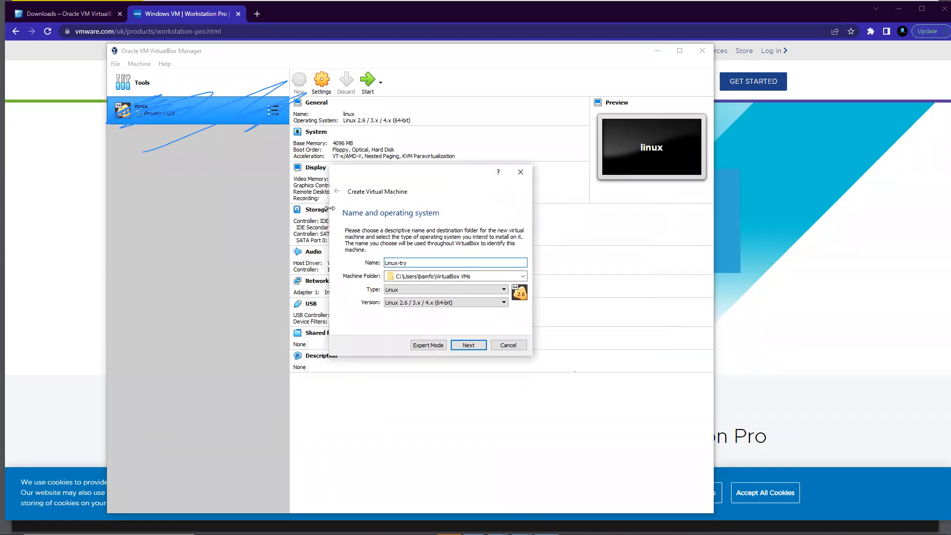
left_click_drag(330, 209, 235, 227)
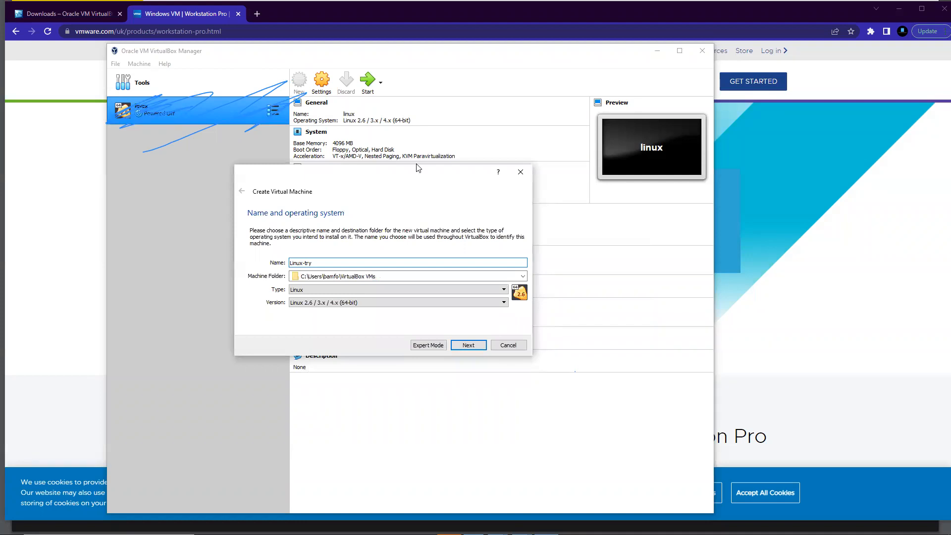
left_click_drag(416, 165, 434, 75)
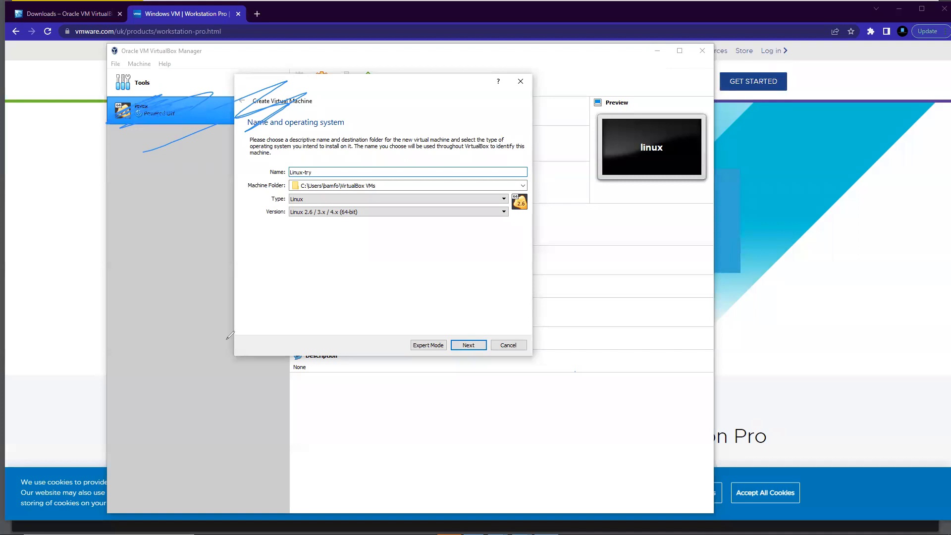
Sketch a layered diagram with Hard, Windows 10 and Virtual layers over the lower part of the creation dialog, and erase it
left_click_drag(93, 270, 121, 433)
mouse_move(384, 240)
left_mouse_down()
mouse_move(76, 287)
mouse_move(164, 451)
mouse_move(94, 460)
left_mouse_up()
left_click_drag(98, 409, 391, 312)
mouse_move(141, 425)
left_mouse_down()
mouse_move(158, 438)
mouse_move(183, 429)
mouse_move(179, 416)
left_mouse_up()
mouse_move(158, 351)
left_mouse_down()
mouse_move(105, 365)
mouse_move(373, 275)
left_mouse_up()
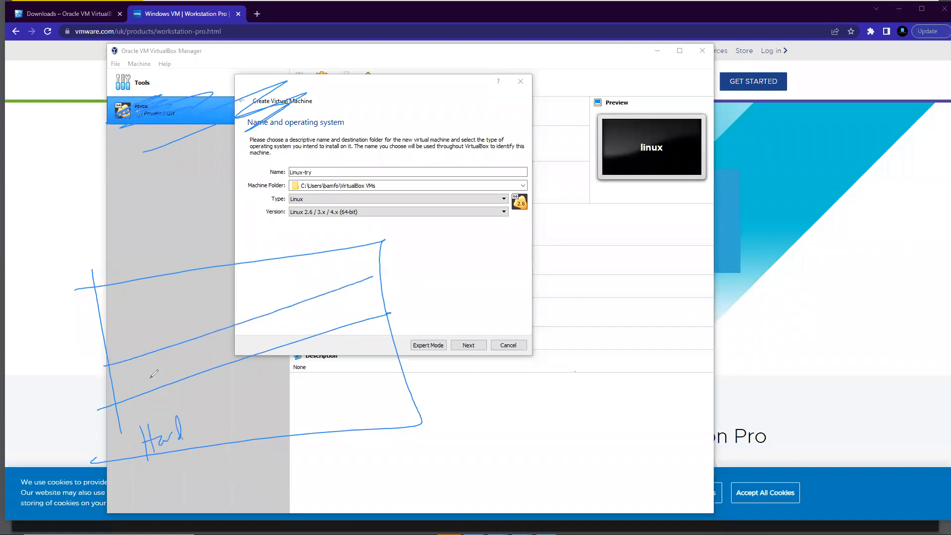
left_click_drag(153, 374, 204, 355)
mouse_move(240, 327)
left_mouse_down()
mouse_move(242, 346)
mouse_move(249, 330)
left_mouse_up()
left_click_drag(108, 338, 371, 258)
mouse_move(167, 337)
left_mouse_down()
mouse_move(197, 333)
mouse_move(208, 319)
left_mouse_up()
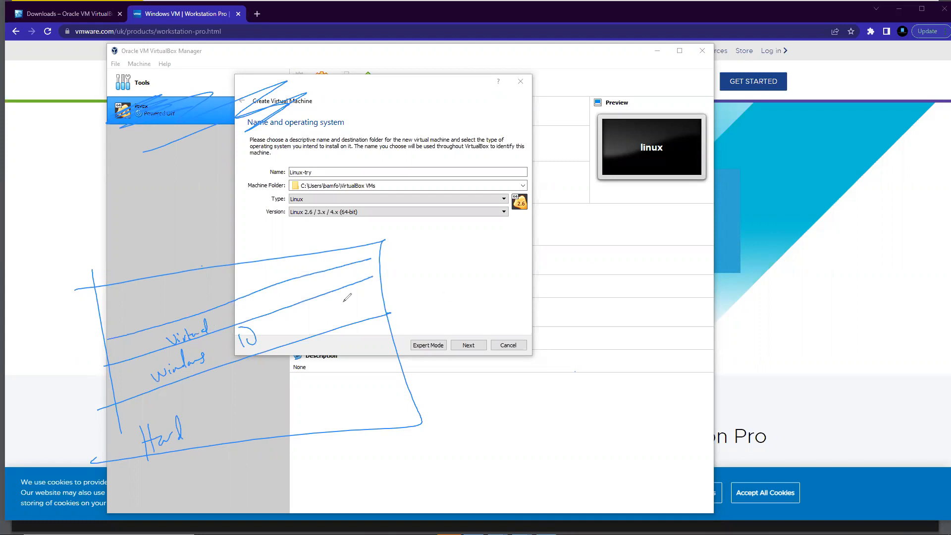
left_click(510, 47)
mouse_move(325, 355)
left_mouse_down()
mouse_move(171, 369)
mouse_move(173, 433)
mouse_move(143, 438)
left_mouse_up()
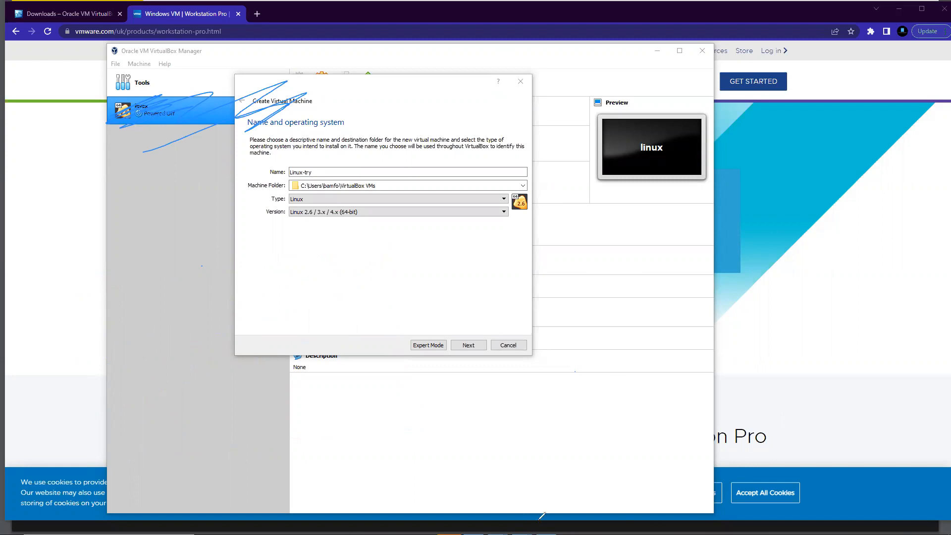
Sketch a large box over the blank web page area with a bottom hardware row divided into HD, RAM and NIC
mouse_move(718, 280)
left_mouse_down()
mouse_move(745, 382)
mouse_move(917, 254)
left_mouse_up()
mouse_move(745, 380)
left_mouse_down()
mouse_move(918, 425)
mouse_move(904, 235)
left_mouse_up()
left_click_drag(750, 402, 939, 369)
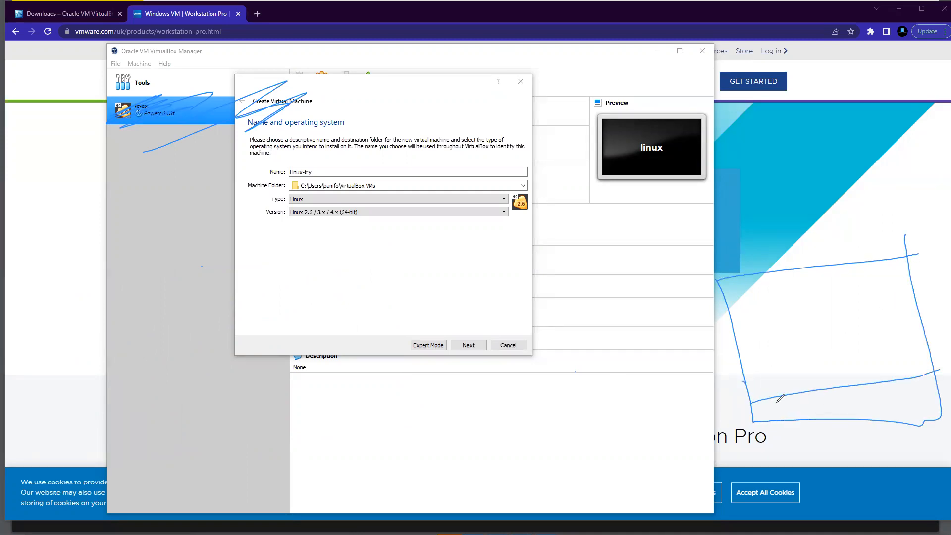
left_click_drag(802, 394, 797, 419)
mouse_move(758, 410)
left_mouse_down()
mouse_move(767, 419)
mouse_move(845, 409)
left_mouse_up()
mouse_move(882, 383)
left_mouse_down()
mouse_move(880, 411)
mouse_move(899, 400)
left_mouse_up()
mouse_move(903, 401)
left_mouse_down()
mouse_move(902, 410)
mouse_move(915, 411)
left_mouse_up()
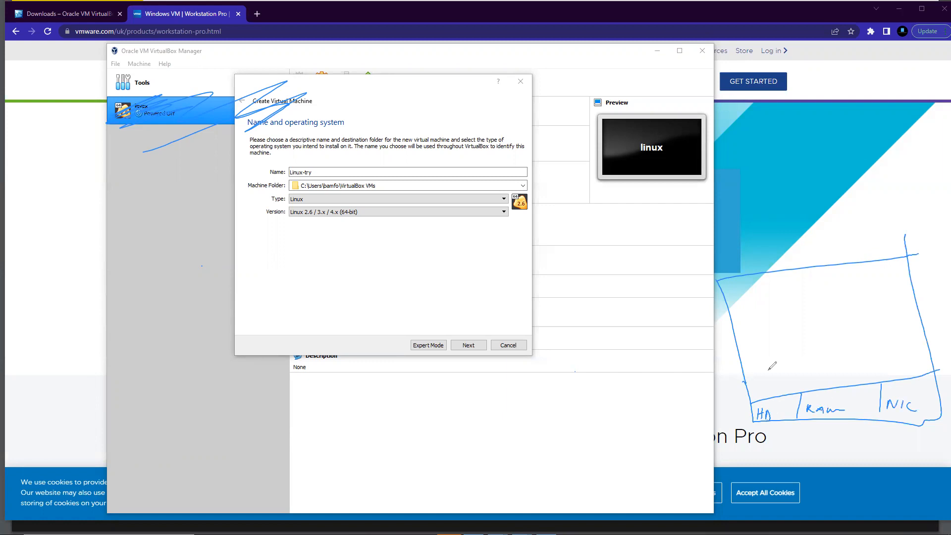
Add an OS Windows layer above the hardware row, a Hypervisor block on it, and a vertical divider up to the box's top
left_click_drag(744, 380, 927, 361)
mouse_move(763, 387)
left_mouse_down()
mouse_move(757, 393)
mouse_move(763, 387)
left_mouse_up()
mouse_move(777, 386)
left_mouse_down()
mouse_move(770, 394)
mouse_move(878, 375)
mouse_move(871, 382)
left_mouse_up()
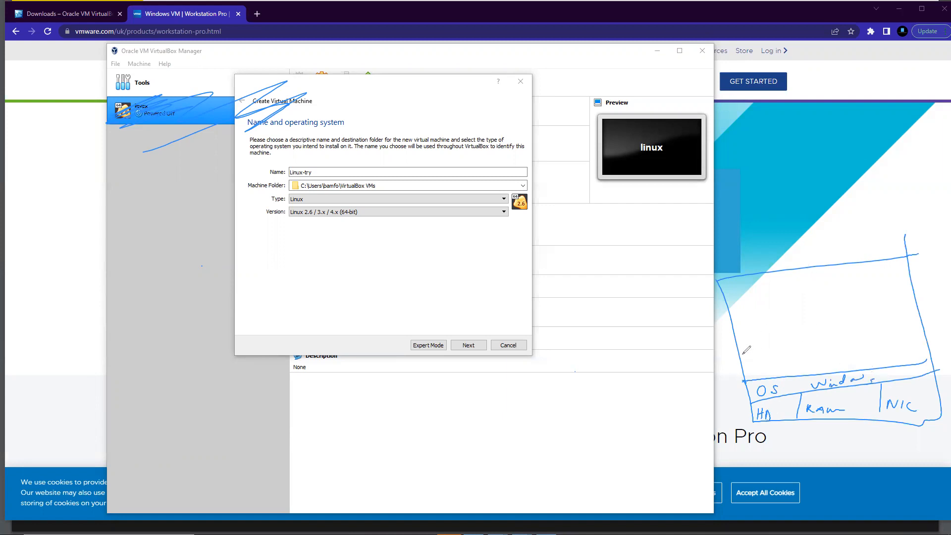
mouse_move(739, 353)
left_mouse_down()
mouse_move(789, 351)
mouse_move(825, 379)
left_mouse_up()
mouse_move(757, 359)
left_mouse_down()
mouse_move(757, 378)
mouse_move(808, 366)
mouse_move(810, 265)
left_mouse_up()
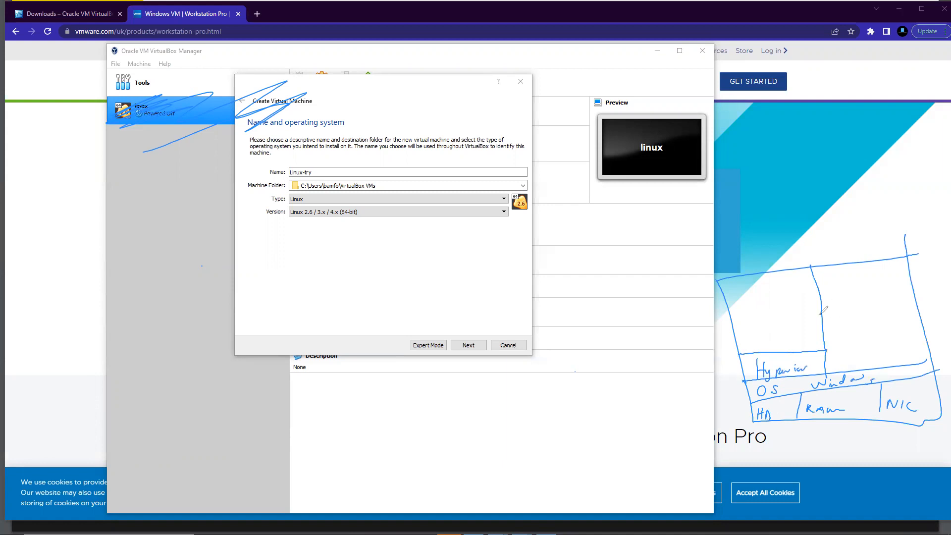
Draw a row of three cells beside the Hypervisor block and label them with abbreviated names of applications installed on Windows
key("super")
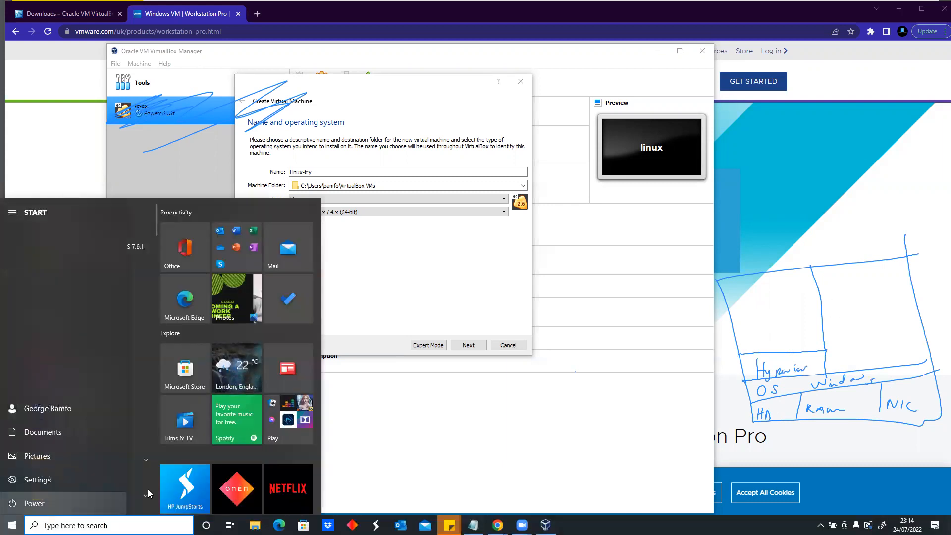
left_click_drag(826, 350, 940, 347)
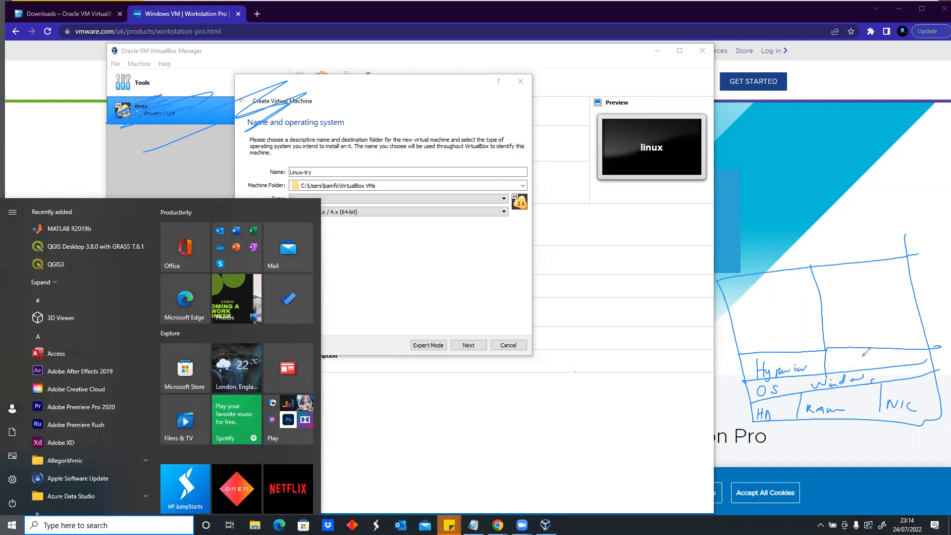
left_click_drag(853, 348, 853, 373)
left_click_drag(894, 347, 894, 366)
mouse_move(836, 361)
left_mouse_down()
mouse_move(829, 371)
mouse_move(853, 362)
left_mouse_up()
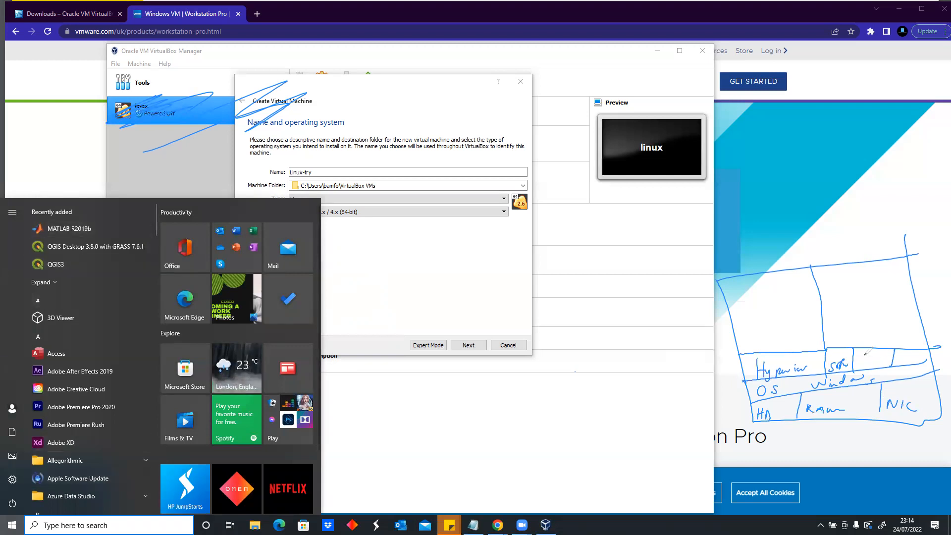
left_click_drag(859, 362, 867, 361)
left_click_drag(872, 361, 905, 363)
left_click_drag(905, 354, 925, 358)
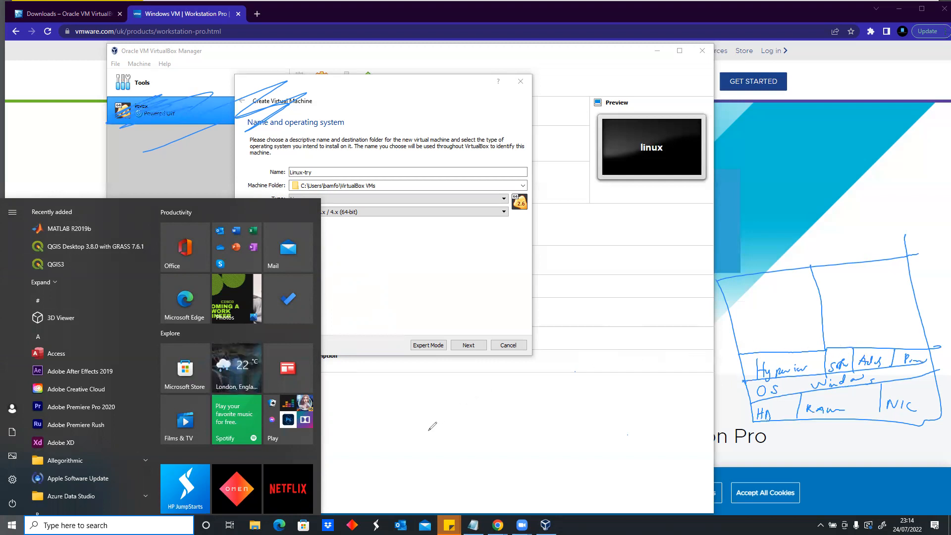
left_click(12, 525)
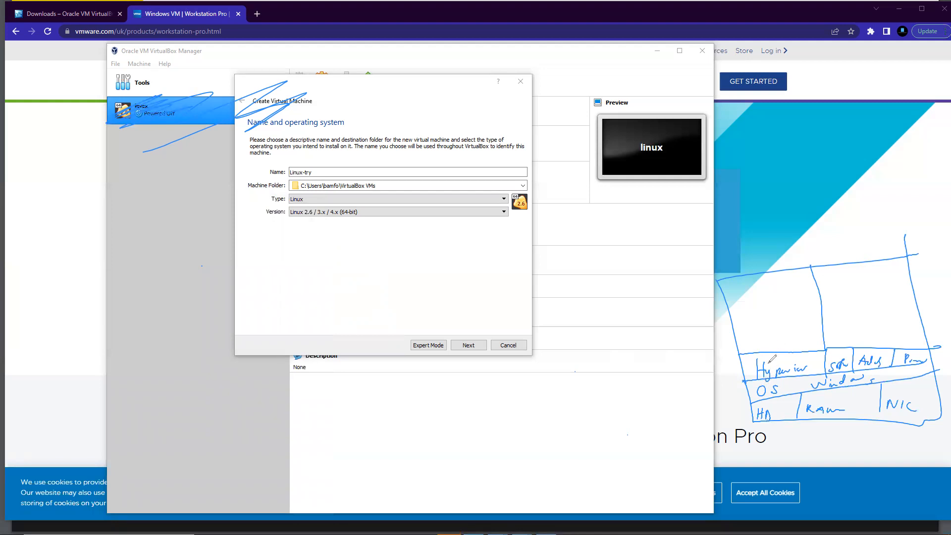
Sketch a small box labelled Linux-try above the Hypervisor block and link it down with an arrow marked Linux
left_click_drag(731, 290, 791, 288)
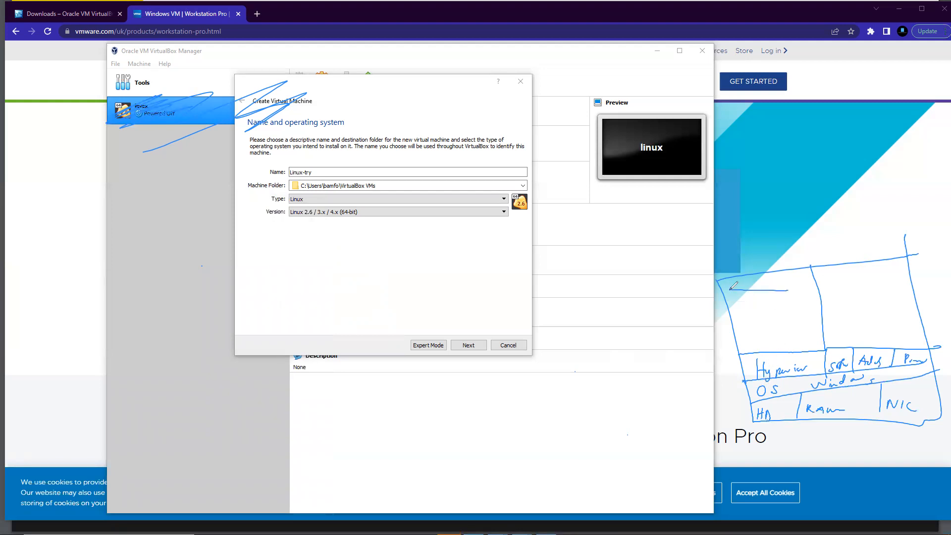
left_click(778, 289)
mouse_move(731, 283)
left_mouse_down()
mouse_move(735, 318)
mouse_move(787, 300)
mouse_move(732, 319)
left_mouse_up()
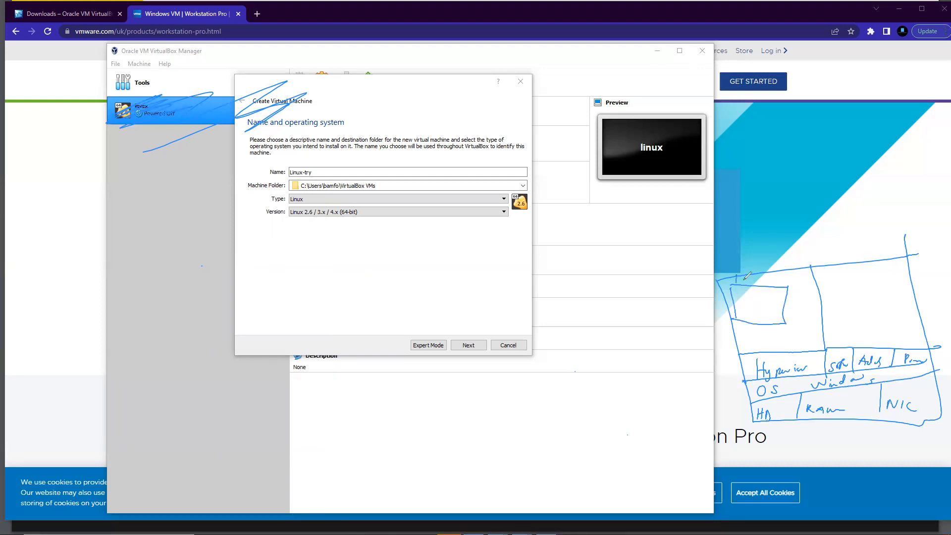
left_click_drag(747, 280, 777, 285)
mouse_move(755, 324)
left_mouse_down()
mouse_move(755, 352)
mouse_move(796, 358)
left_mouse_up()
left_click_drag(763, 333, 790, 337)
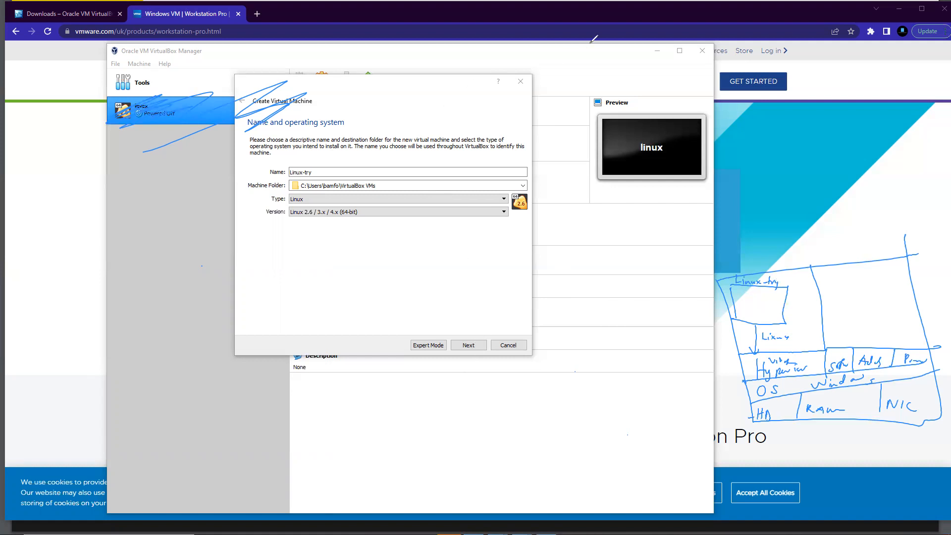
Accept the name and Linux operating system settings and set the virtual machine's memory size to 2048 MB
left_click(468, 345)
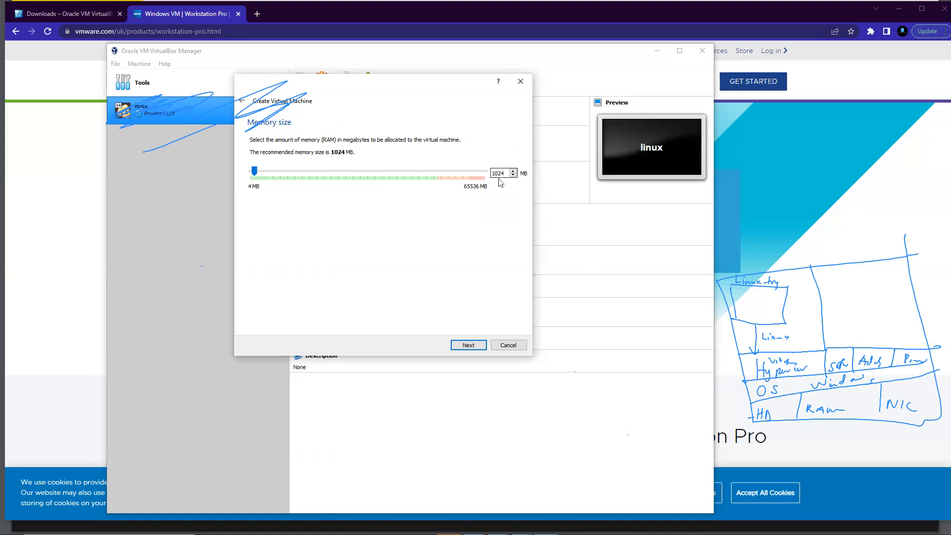
key("BackSpace")
key("BackSpace")
key("BackSpace")
key("BackSpace")
type("2048")
Add try and RAM 2GB labels to the sketched virtual machine, and proceed to the hard disk settings
left_click_drag(787, 333, 795, 344)
mouse_move(735, 327)
left_mouse_down()
mouse_move(753, 330)
mouse_move(748, 343)
left_mouse_up()
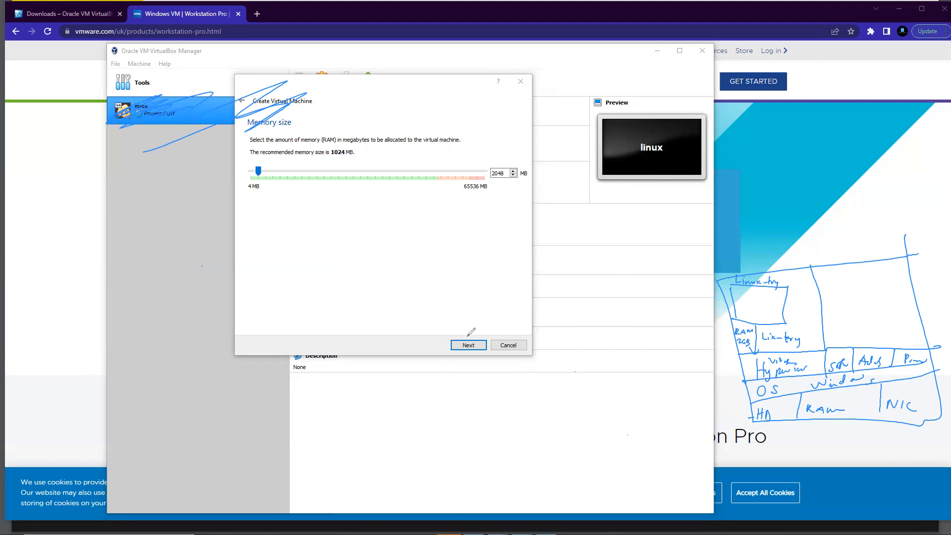
left_click(506, 77)
left_click(470, 345)
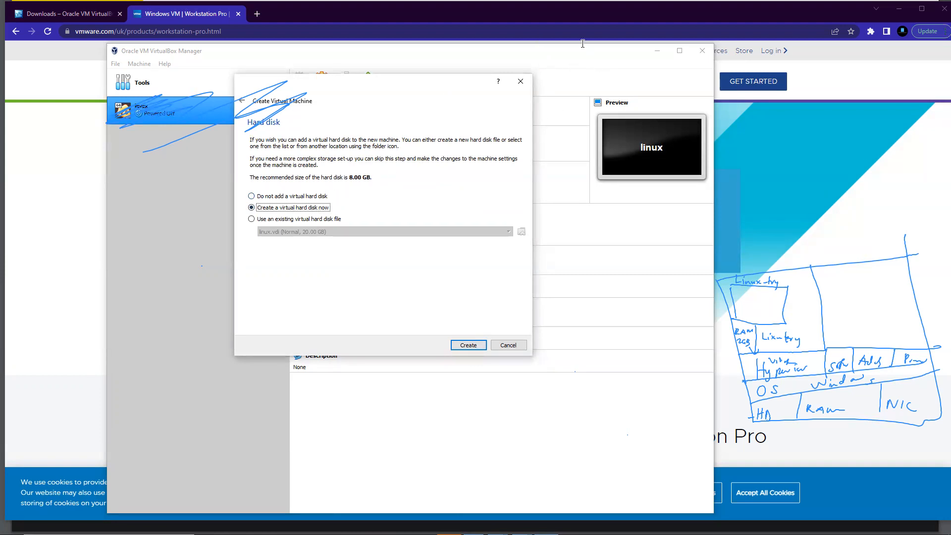
Circle the recommended hard disk size and sketch two small boxes labelled vRAM 2GB and VHD below the disk options
left_click_drag(372, 165, 349, 156)
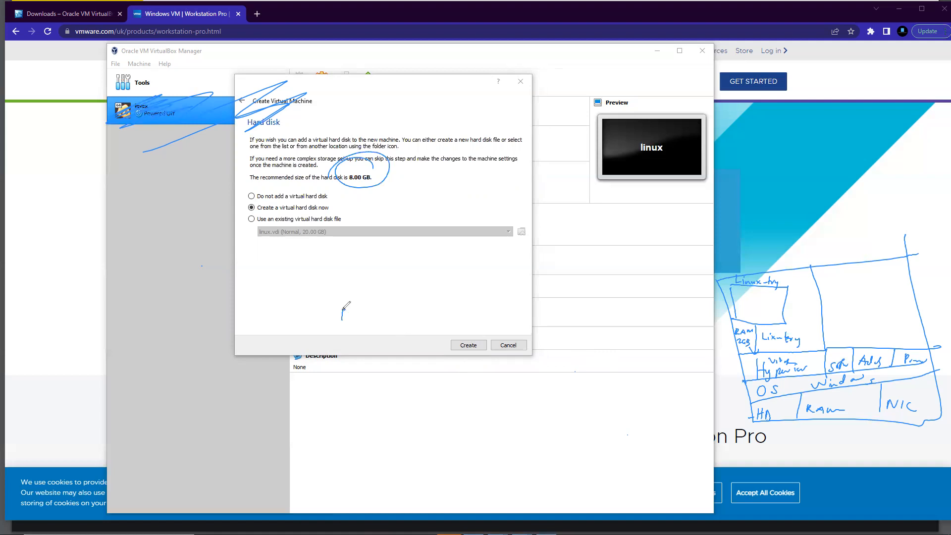
mouse_move(343, 310)
left_mouse_down()
mouse_move(338, 321)
mouse_move(350, 301)
mouse_move(340, 299)
mouse_move(378, 291)
mouse_move(390, 292)
mouse_move(382, 319)
mouse_move(422, 305)
mouse_move(382, 319)
mouse_move(402, 338)
left_mouse_up()
left_click(355, 296)
left_click_drag(407, 331, 417, 342)
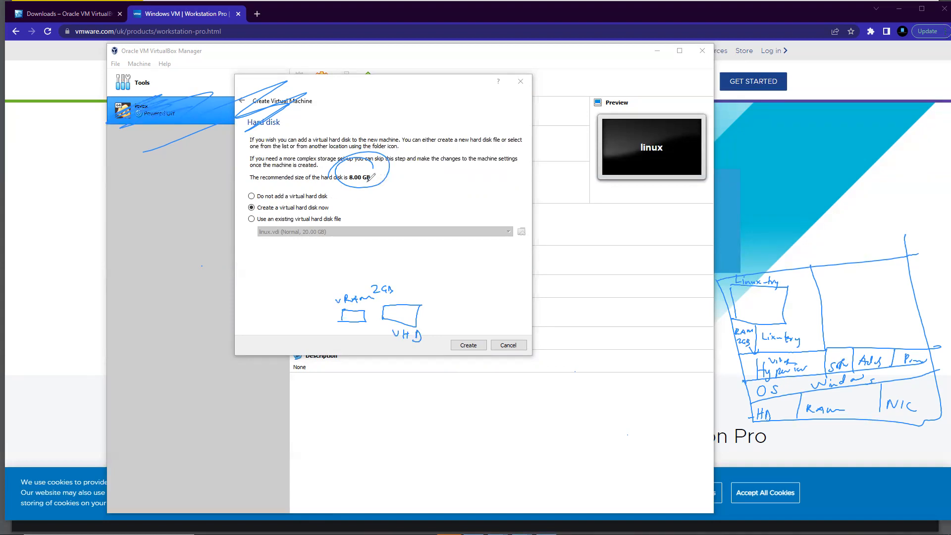
Start creating a new virtual hard disk for the Linux-try machine
left_click(473, 350)
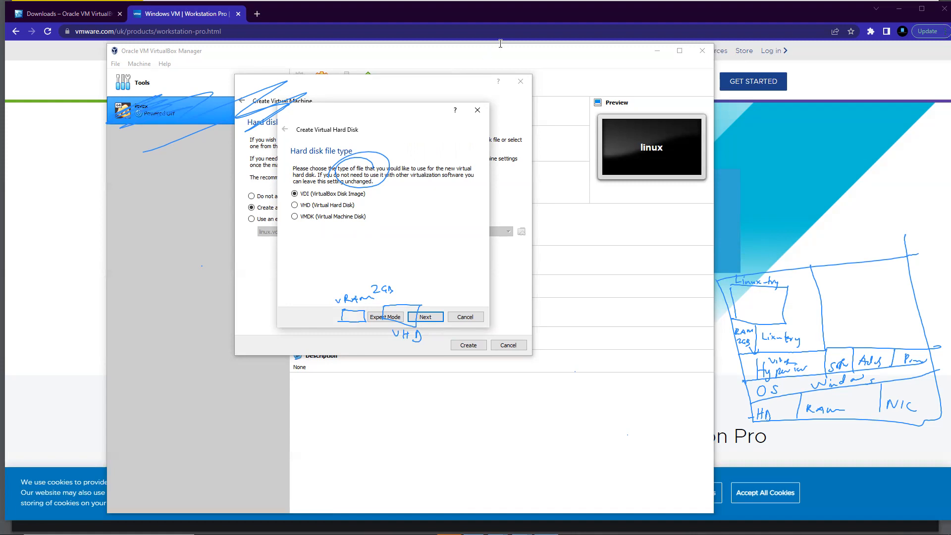
Sketch a box labelled Virtual with an arrow to the word VMware, and circle the VMDK disk type
mouse_move(597, 228)
left_mouse_down()
mouse_move(590, 260)
mouse_move(579, 259)
left_mouse_up()
left_click_drag(617, 206, 654, 212)
left_click(628, 206)
left_click_drag(656, 212, 659, 194)
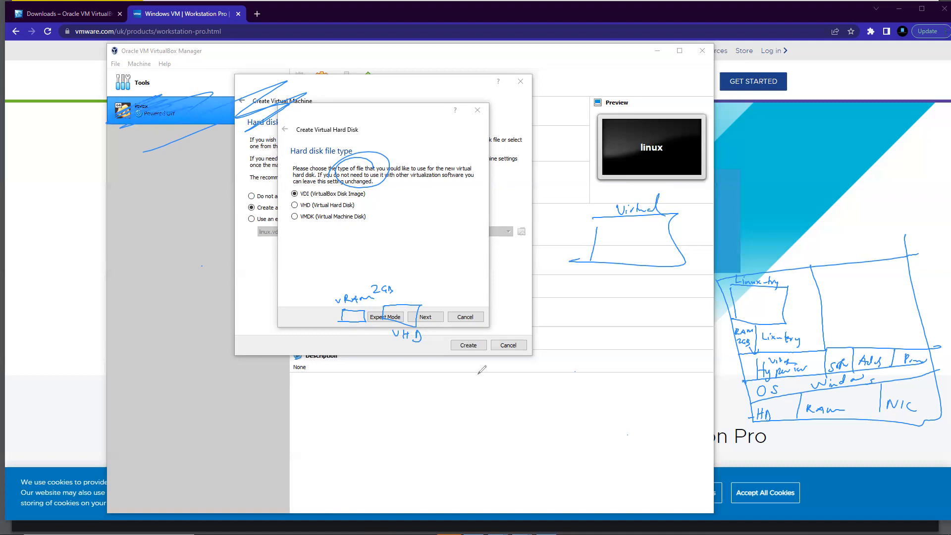
mouse_move(420, 406)
left_mouse_down()
mouse_move(495, 416)
mouse_move(560, 404)
left_mouse_up()
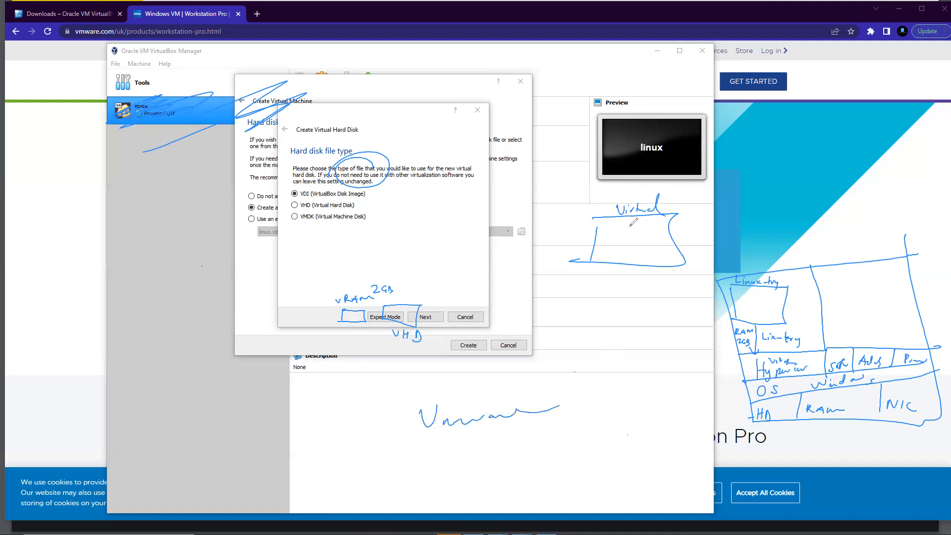
mouse_move(604, 176)
left_mouse_down()
mouse_move(567, 430)
mouse_move(579, 412)
left_mouse_up()
mouse_move(371, 216)
left_mouse_down()
mouse_move(337, 209)
mouse_move(316, 240)
left_mouse_up()
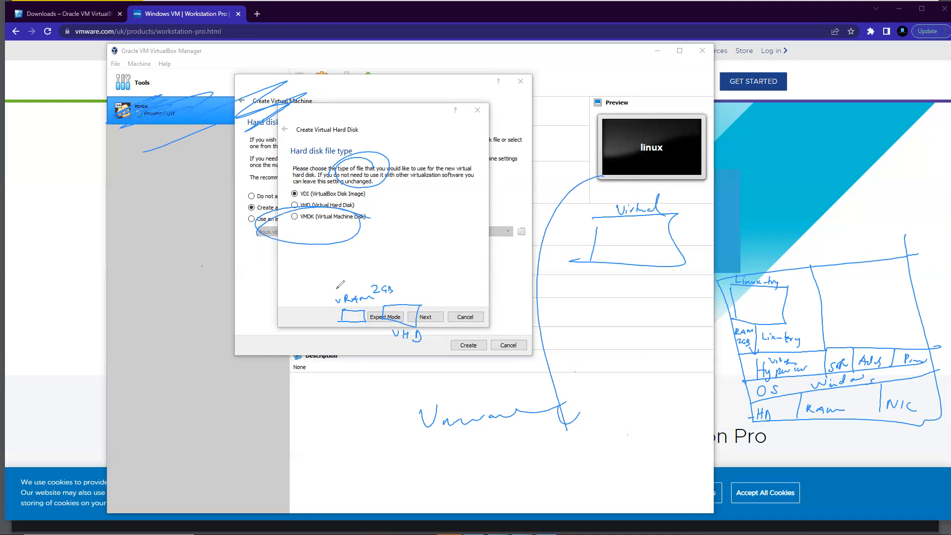
Sketch a second box with an arrow to Vm, circle the VDI option with the note Virt, and scribble over the disk types
left_click_drag(133, 214, 125, 258)
mouse_move(125, 207)
left_mouse_down()
mouse_move(144, 208)
mouse_move(111, 257)
mouse_move(205, 399)
left_mouse_up()
left_click_drag(245, 402, 278, 406)
mouse_move(311, 187)
left_mouse_down()
mouse_move(394, 192)
mouse_move(390, 201)
mouse_move(467, 192)
left_mouse_up()
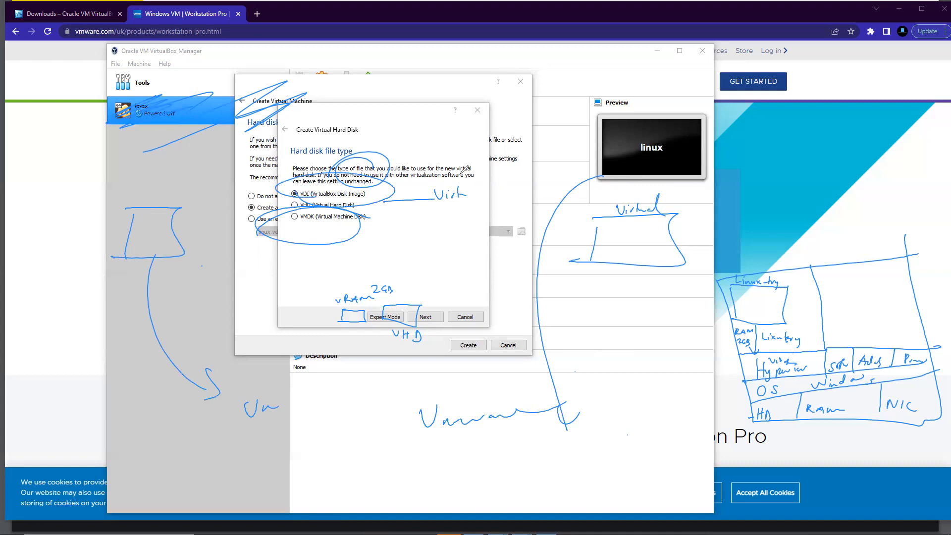
left_click_drag(369, 214, 262, 200)
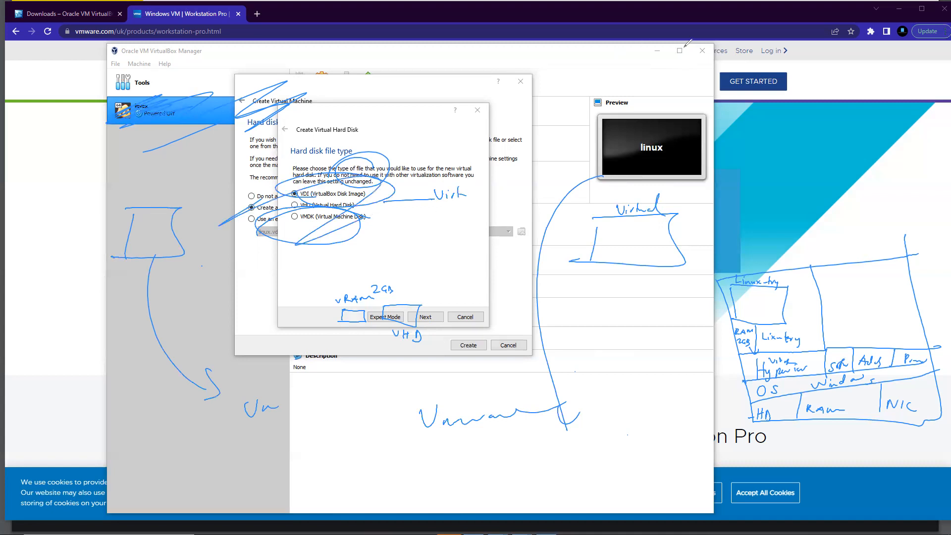
Erase the drawings on and around the hard disk file type dialog, keeping the layered diagram over the web page
mouse_move(306, 227)
left_mouse_down()
mouse_move(184, 366)
mouse_move(270, 408)
left_mouse_up()
mouse_move(346, 316)
left_mouse_down()
mouse_move(416, 317)
mouse_move(366, 297)
mouse_move(417, 336)
mouse_move(464, 421)
mouse_move(557, 409)
mouse_move(574, 420)
left_mouse_up()
mouse_move(594, 262)
left_mouse_down()
mouse_move(648, 213)
mouse_move(620, 210)
left_mouse_up()
mouse_move(463, 193)
left_mouse_down()
mouse_move(406, 200)
mouse_move(347, 164)
left_mouse_up()
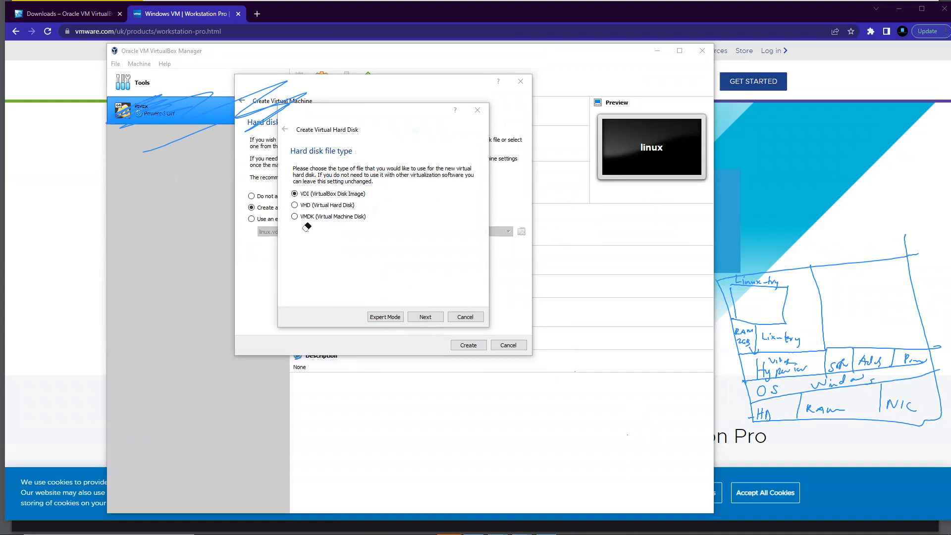
Erase the scribble over the linux machine entry, then give the new virtual hard disk the VDI type and fixed size storage
left_click_drag(283, 107, 163, 112)
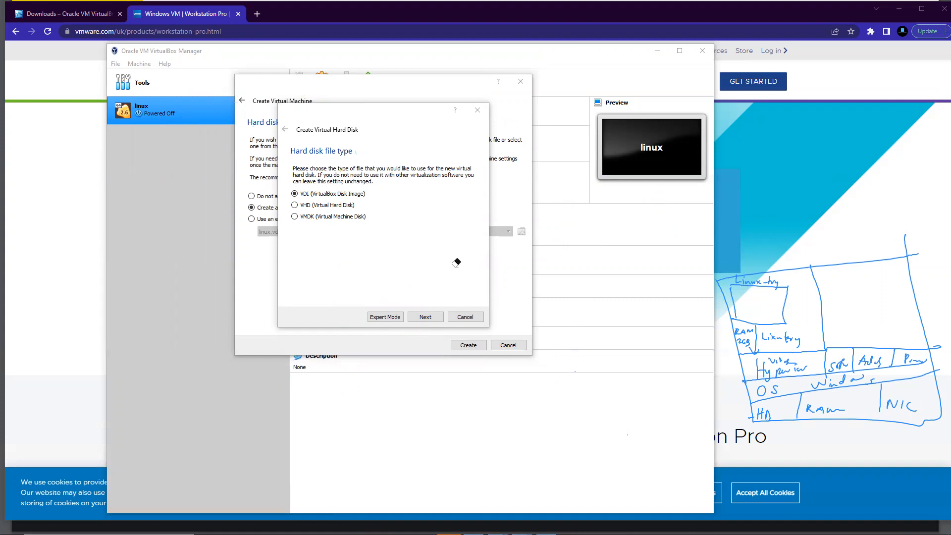
left_click(426, 317)
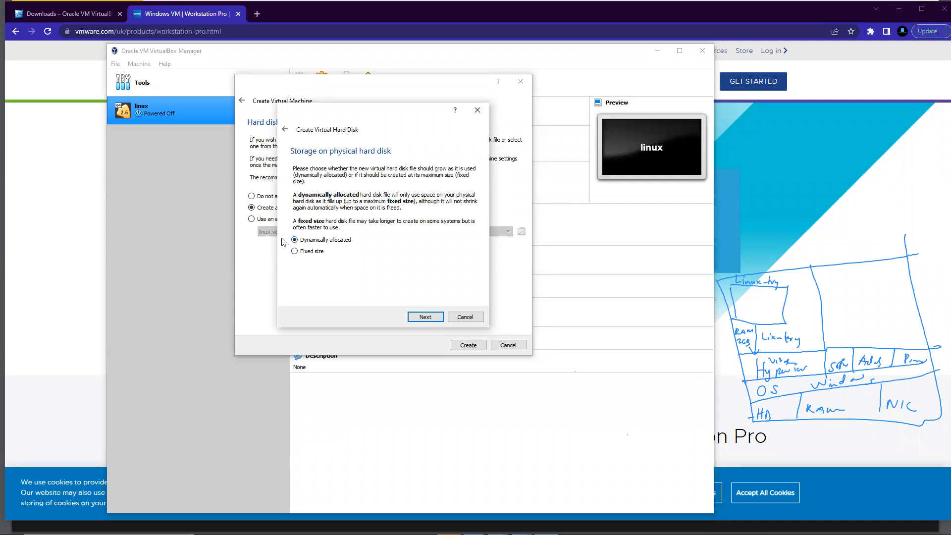
left_click(296, 252)
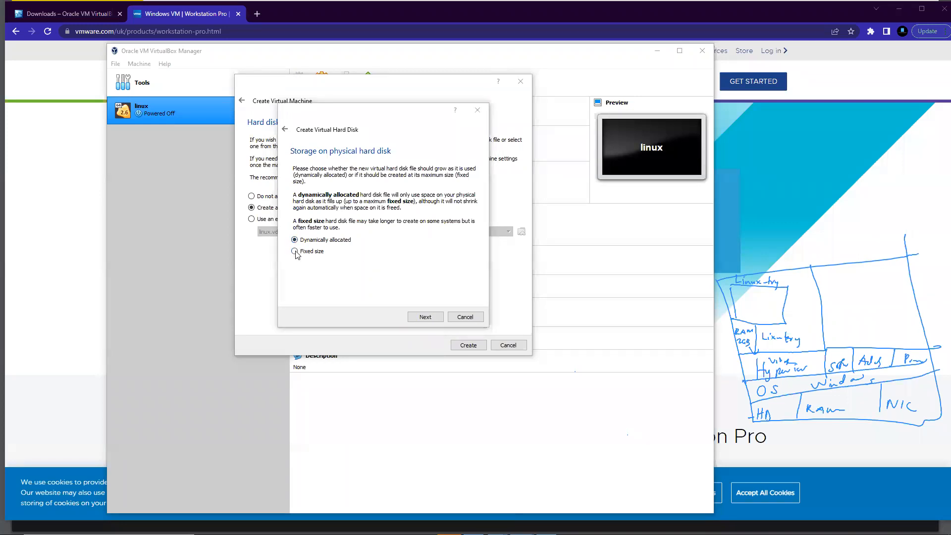
left_click(424, 317)
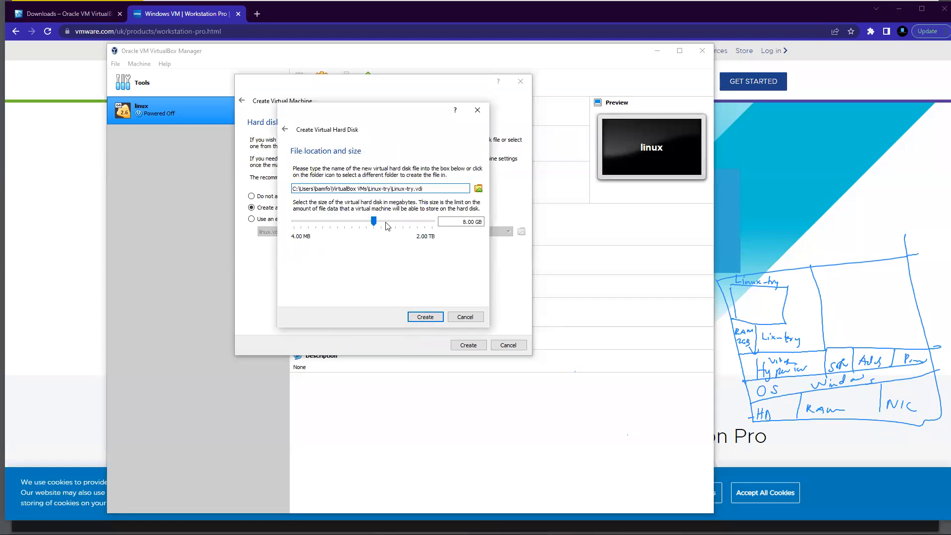
Set the virtual hard disk size to 40 GB and create the disk file for Linux-try
left_click(476, 222)
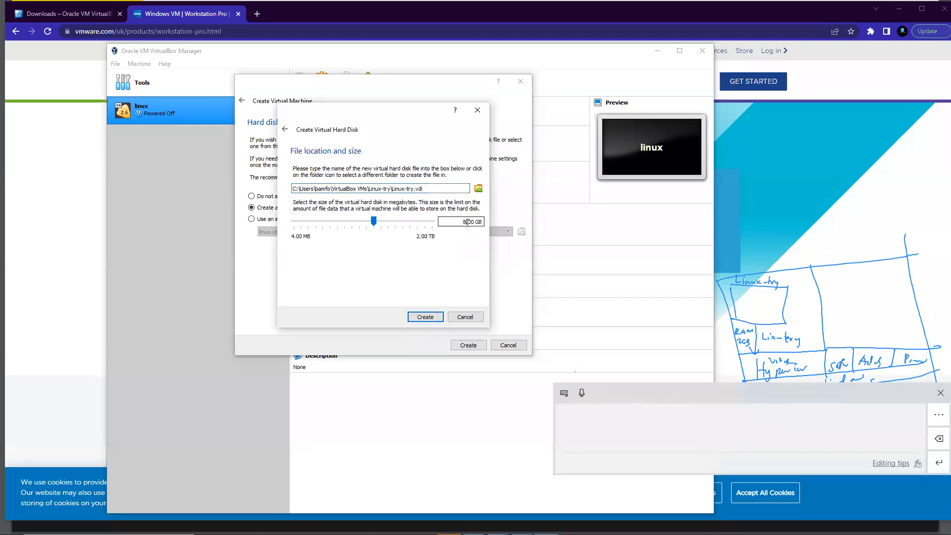
key("BackSpace")
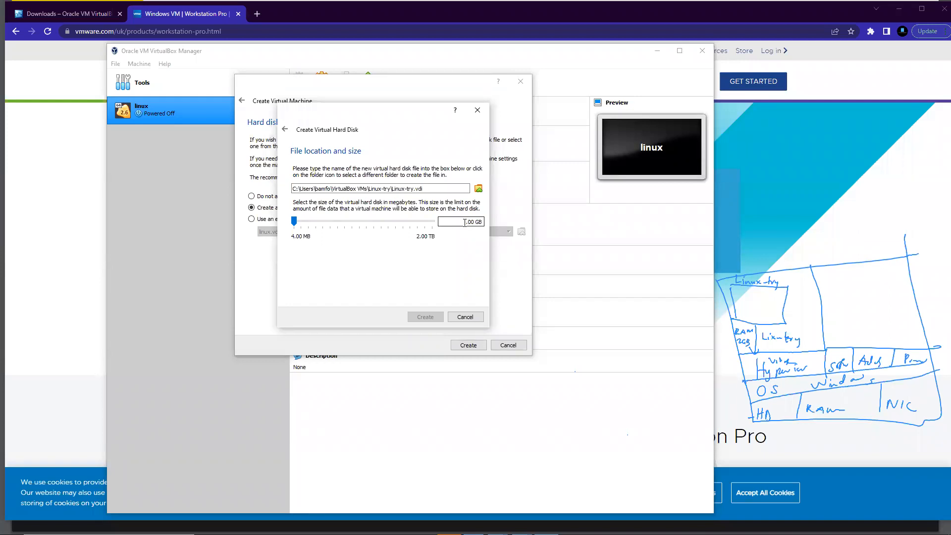
type("40")
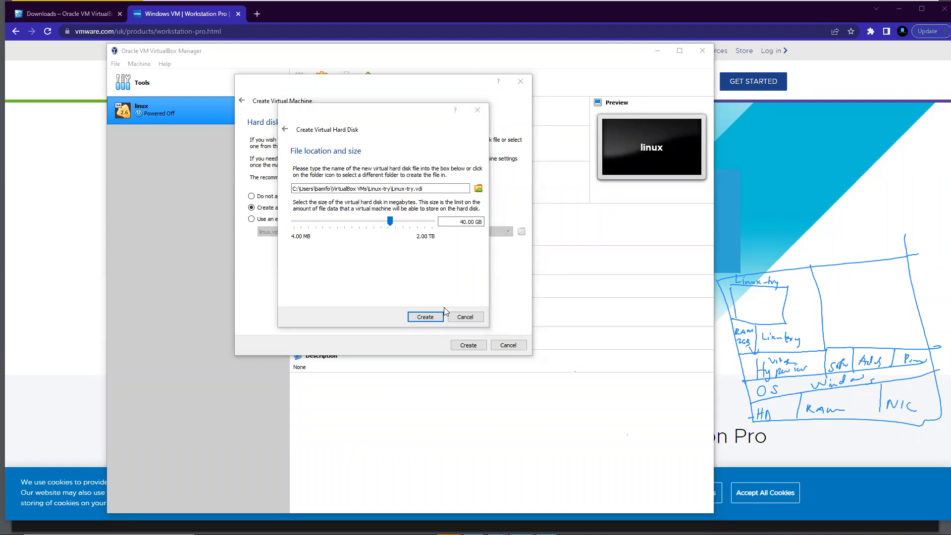
left_click(425, 316)
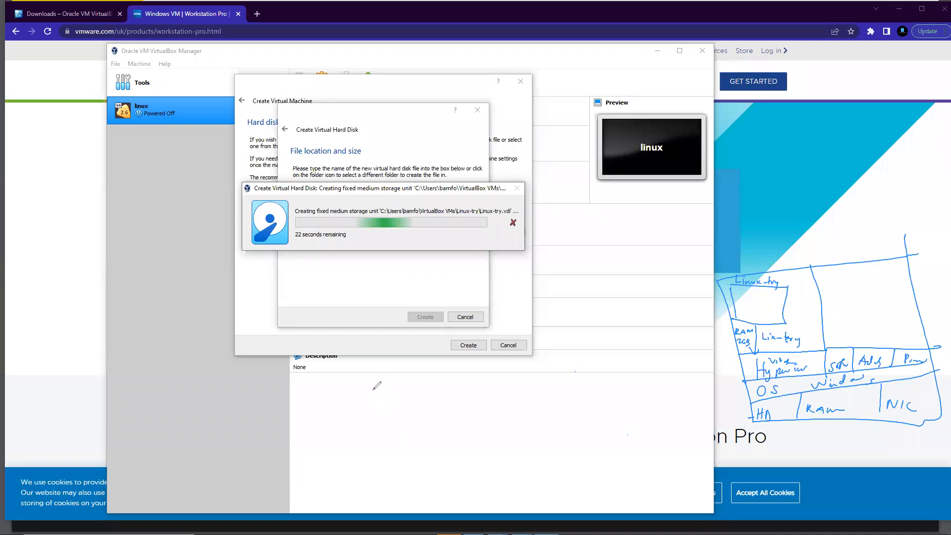
Sketch a wide box below the dialogs, partition off a small section labelled 40 GB, and write TB above the box
mouse_move(346, 425)
left_mouse_down()
mouse_move(346, 459)
mouse_move(531, 456)
mouse_move(309, 455)
left_mouse_up()
left_click_drag(400, 418, 395, 469)
left_click_drag(347, 420, 395, 469)
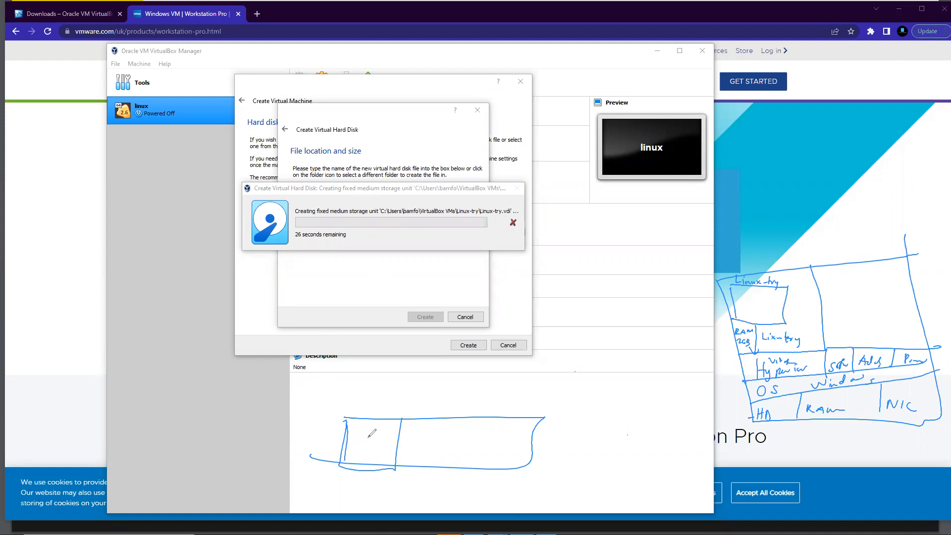
left_click_drag(384, 390, 396, 412)
left_click_drag(412, 390, 422, 406)
left_click_drag(352, 436, 391, 441)
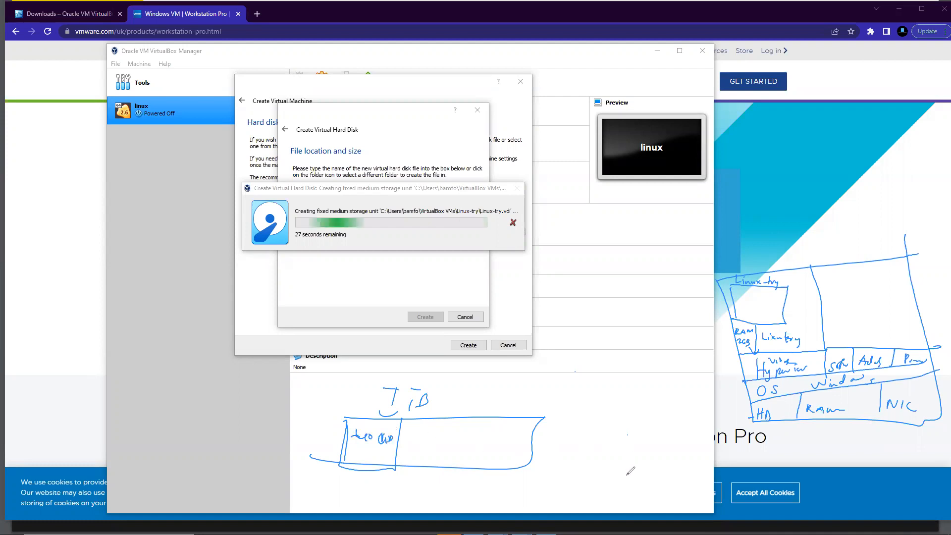